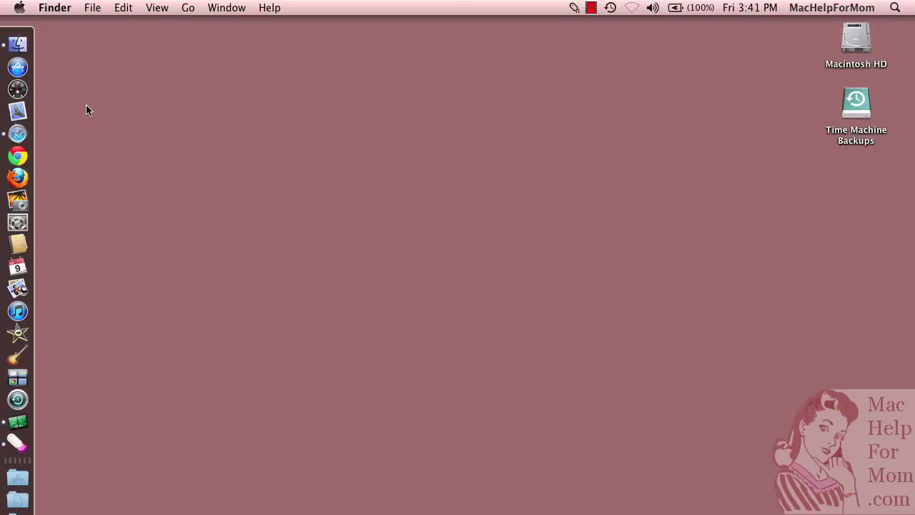
Show the Dashboard to look over its widgets and hide it again, repeating this to end on the plain desktop
{"action": "left_click", "coordinate": [19, 91]}
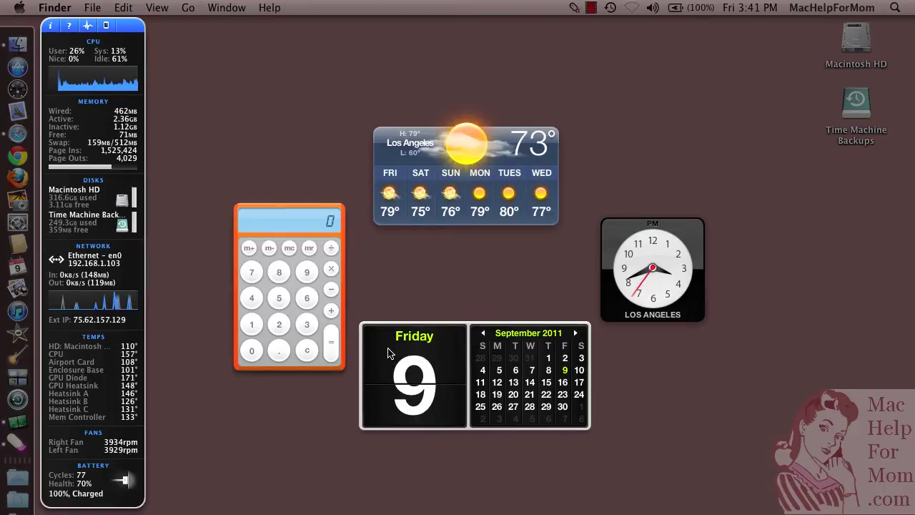
{"action": "left_click", "coordinate": [314, 302]}
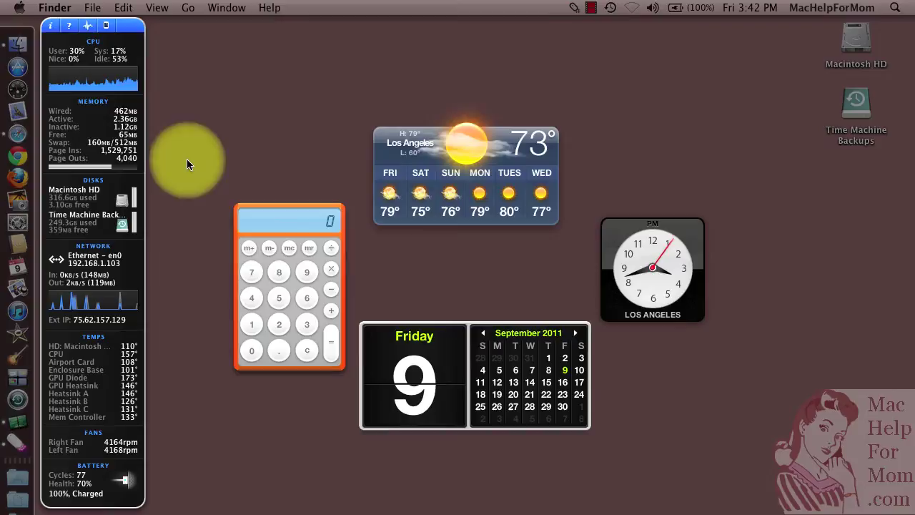
{"action": "left_click", "coordinate": [18, 91]}
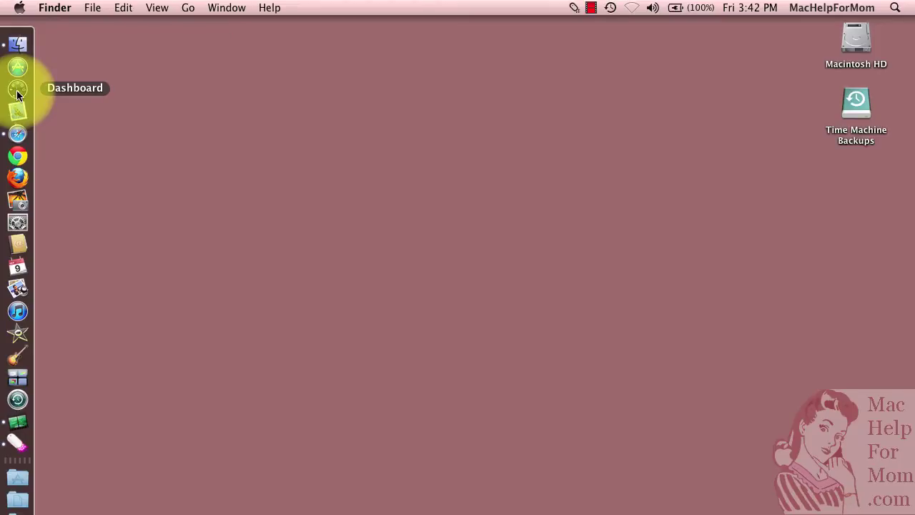
{"action": "left_click", "coordinate": [18, 91]}
{"action": "left_click", "coordinate": [18, 94]}
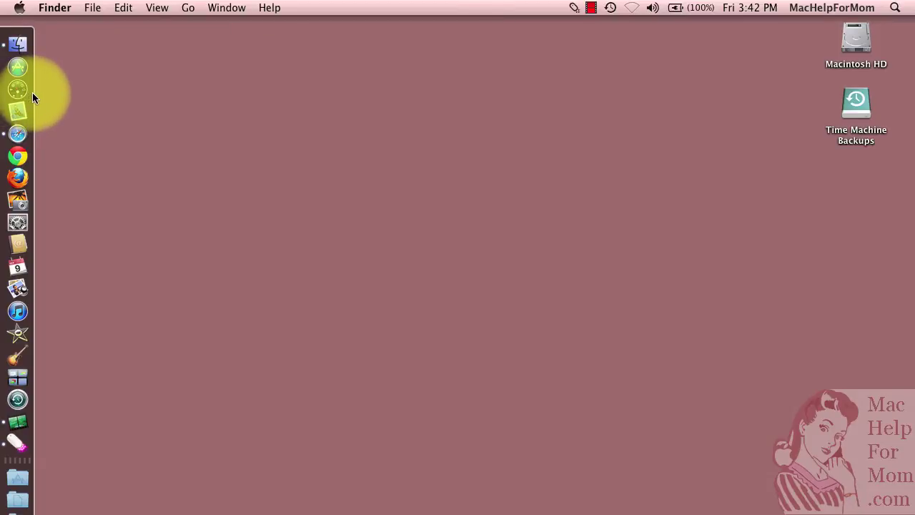
{"action": "left_click", "coordinate": [32, 92]}
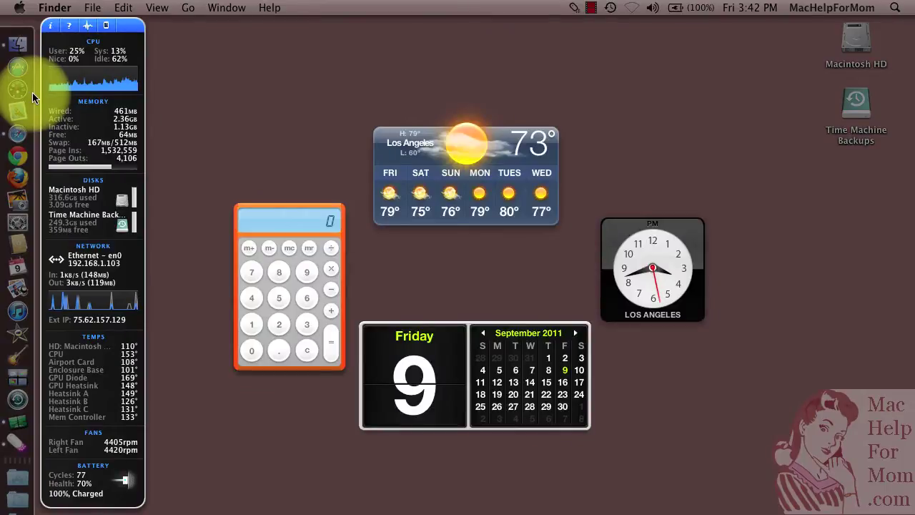
{"action": "left_click", "coordinate": [32, 92]}
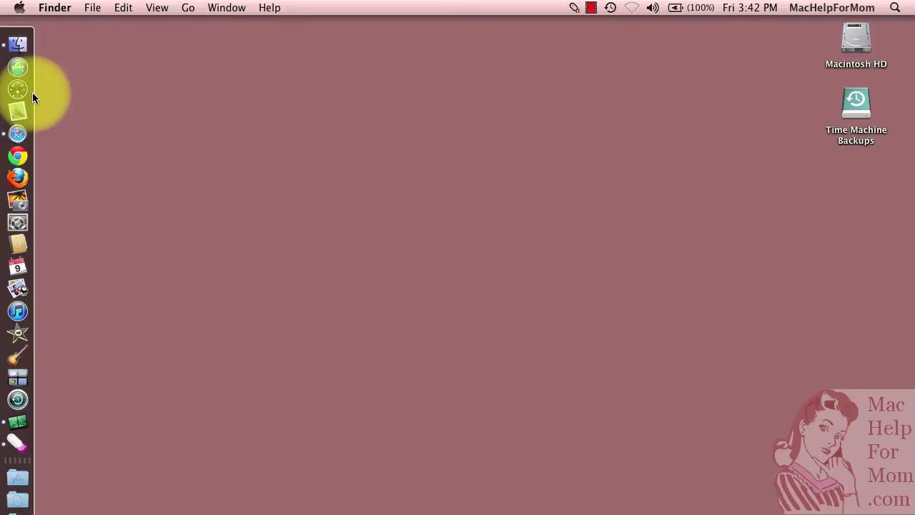
Assign Dashboard to the lower-right active screen corner in the Exposé & Spaces preferences and close System Preferences
{"action": "left_click", "coordinate": [19, 225]}
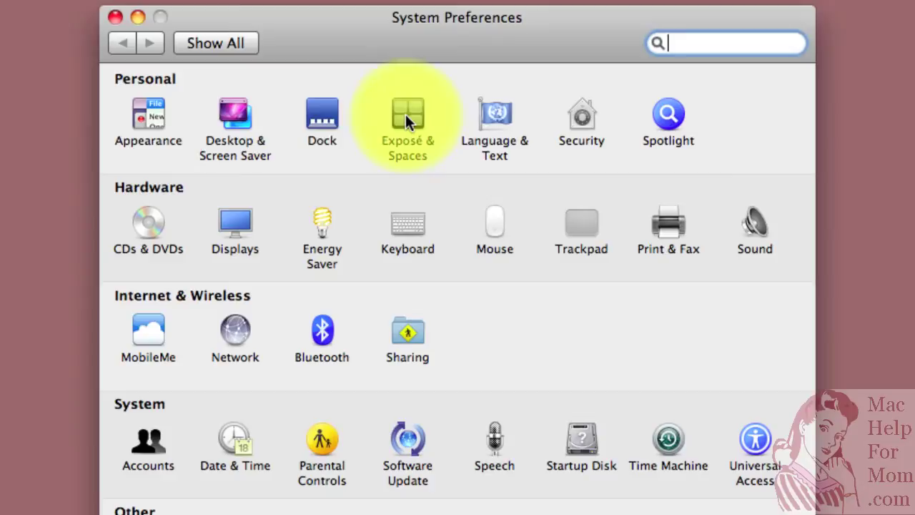
{"action": "left_click", "coordinate": [406, 113]}
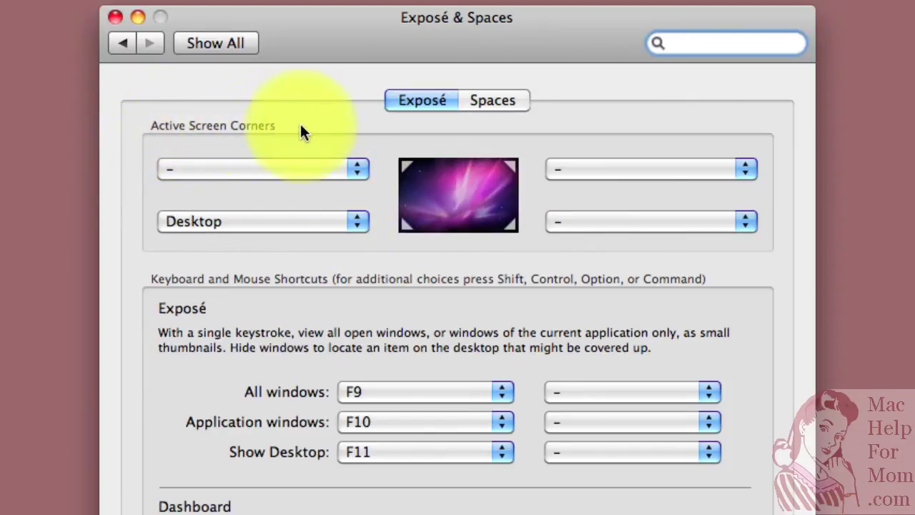
{"action": "left_click", "coordinate": [747, 222]}
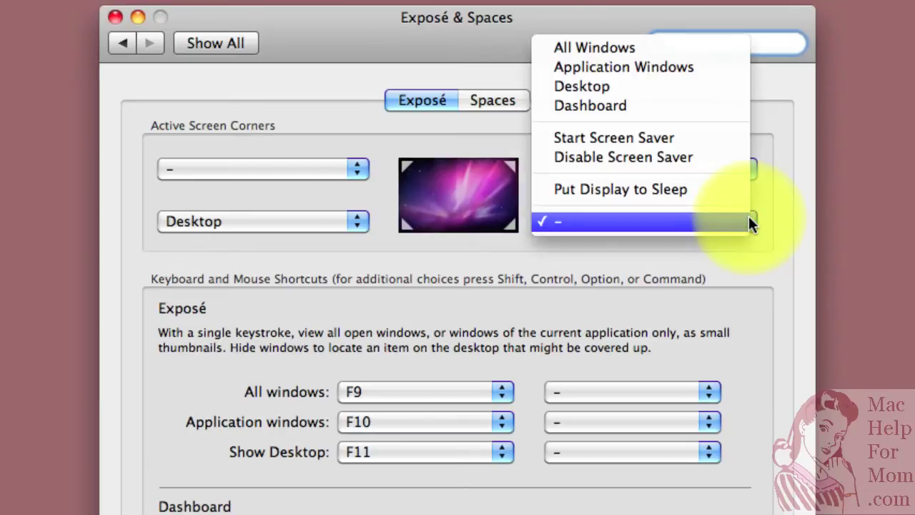
{"action": "left_click", "coordinate": [649, 110]}
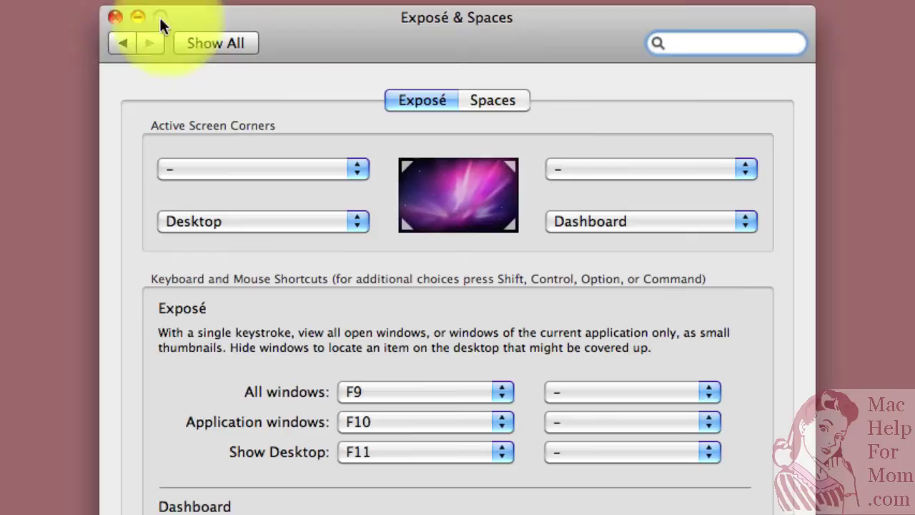
{"action": "left_click", "coordinate": [117, 17]}
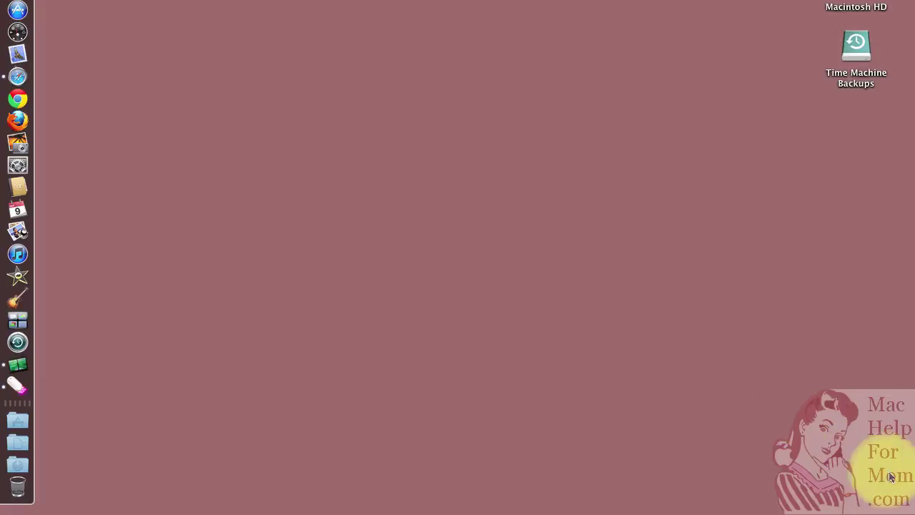
Show the Dashboard and line up the weather, clock and calendar widgets along its upper edge, with the calculator below the weather widget
{"action": "mouse_move", "coordinate": [914, 513]}
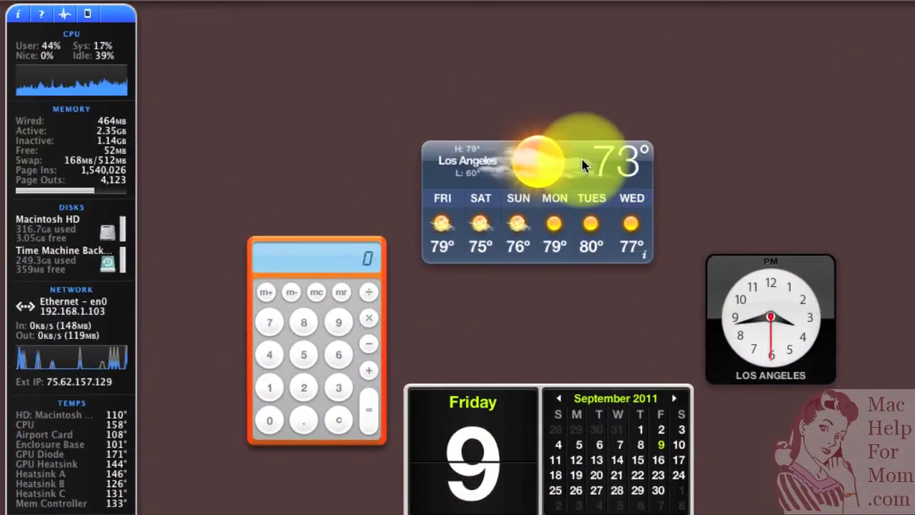
{"action": "left_click_drag", "start_coordinate": [581, 159], "coordinate": [308, 26]}
{"action": "left_click_drag", "start_coordinate": [314, 272], "coordinate": [228, 430]}
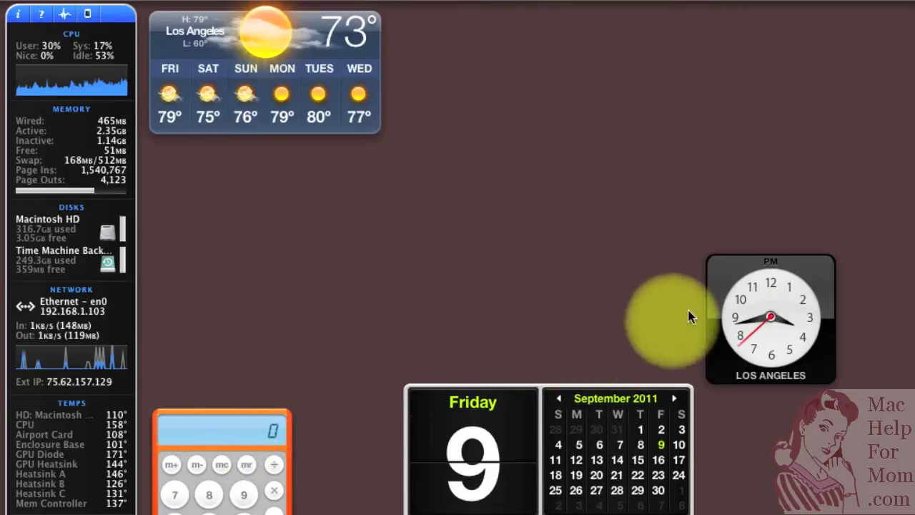
{"action": "left_click_drag", "start_coordinate": [726, 286], "coordinate": [408, 46]}
{"action": "left_click_drag", "start_coordinate": [492, 417], "coordinate": [612, 43]}
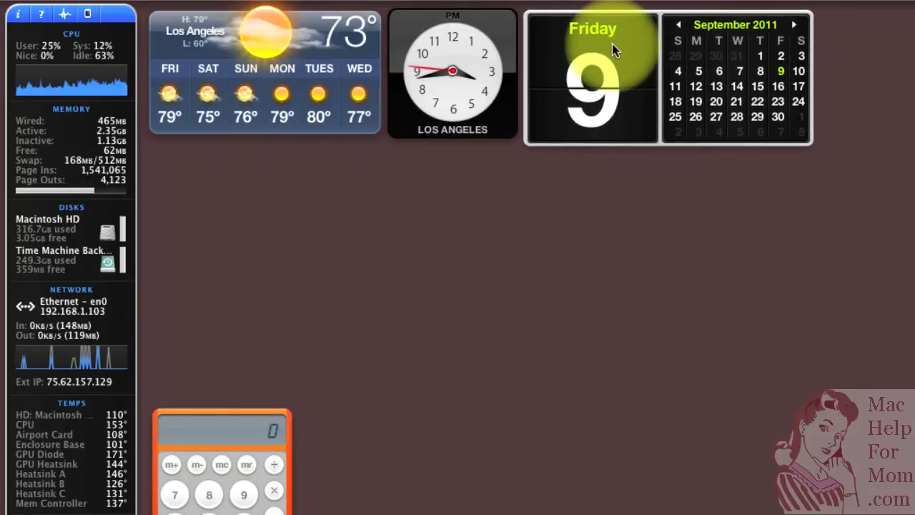
Cycle the calendar widget through its events, day-only and month views
{"action": "left_click", "coordinate": [631, 78]}
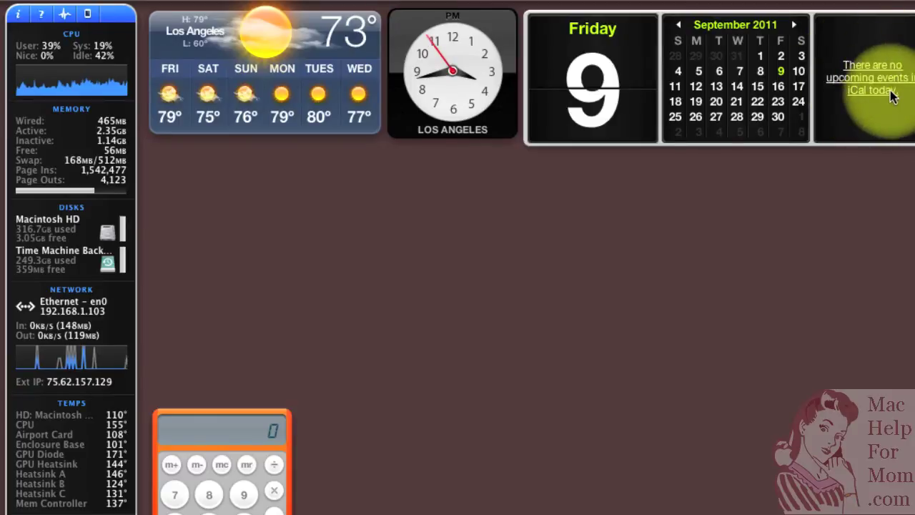
{"action": "left_click", "coordinate": [634, 61]}
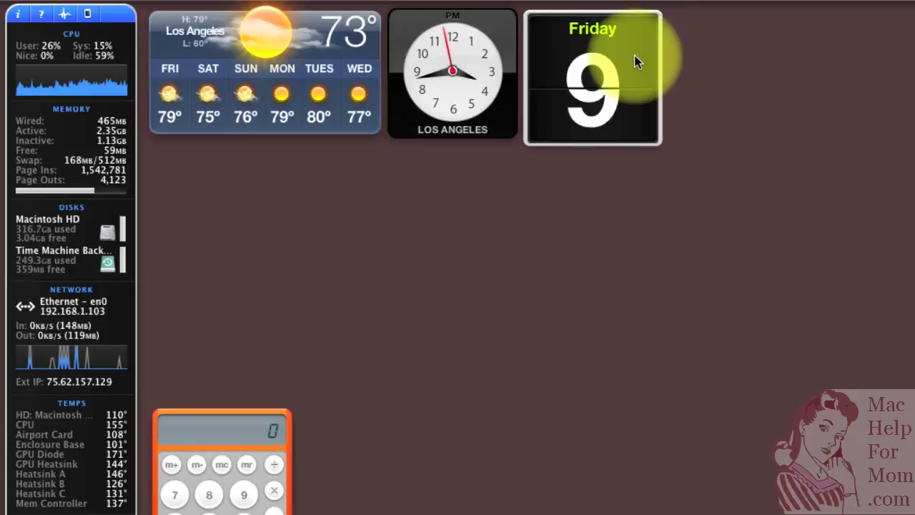
{"action": "left_click", "coordinate": [635, 62]}
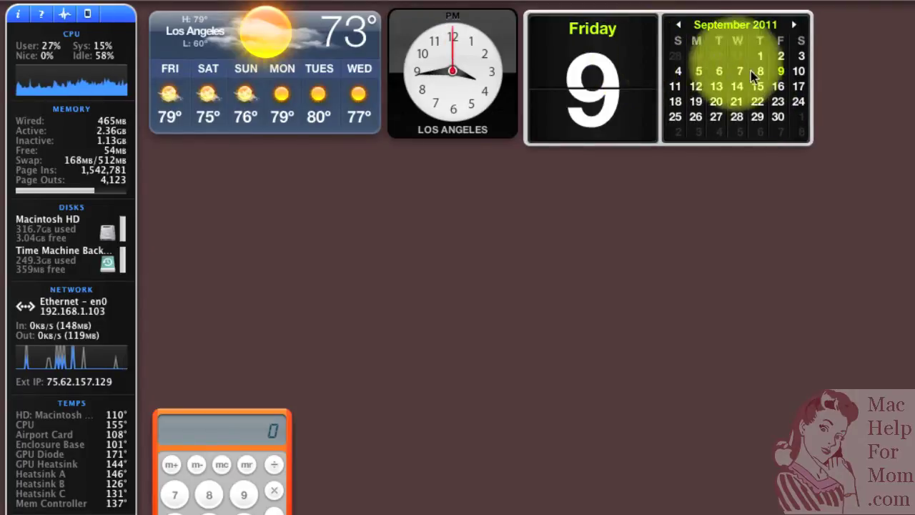
View the settings of the clock widget and the weather widget, closing each without changes
{"action": "mouse_move", "coordinate": [406, 50]}
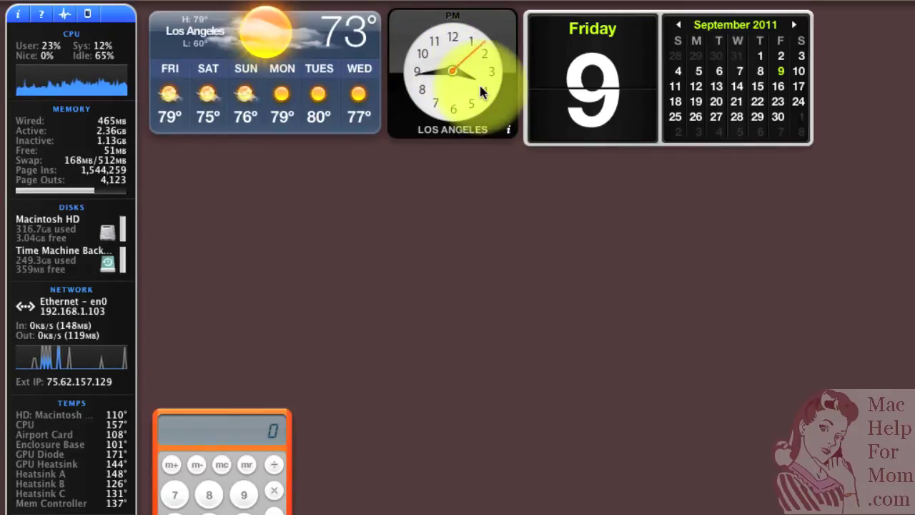
{"action": "left_click", "coordinate": [508, 131]}
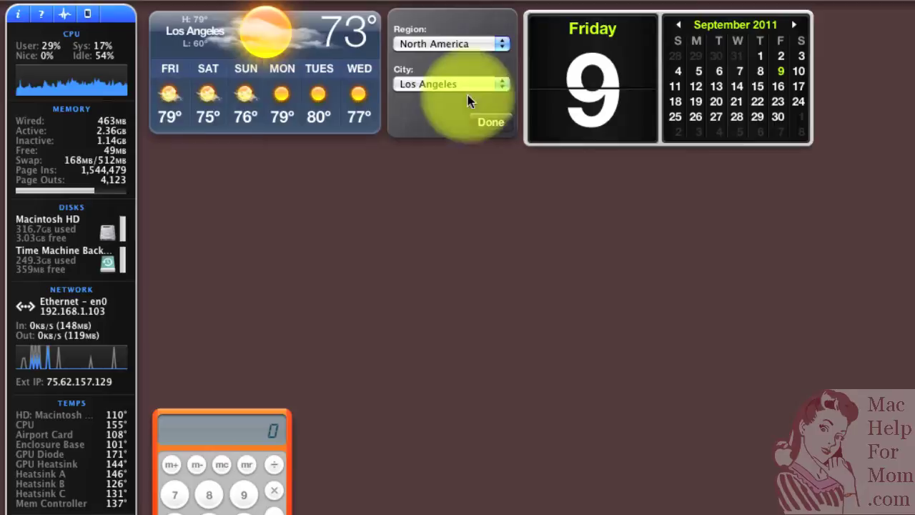
{"action": "left_click", "coordinate": [486, 122]}
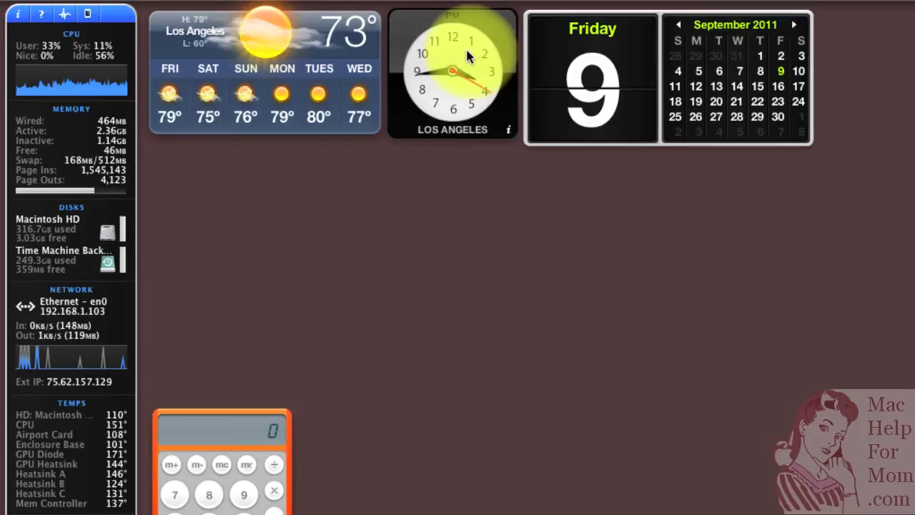
{"action": "left_click", "coordinate": [372, 122]}
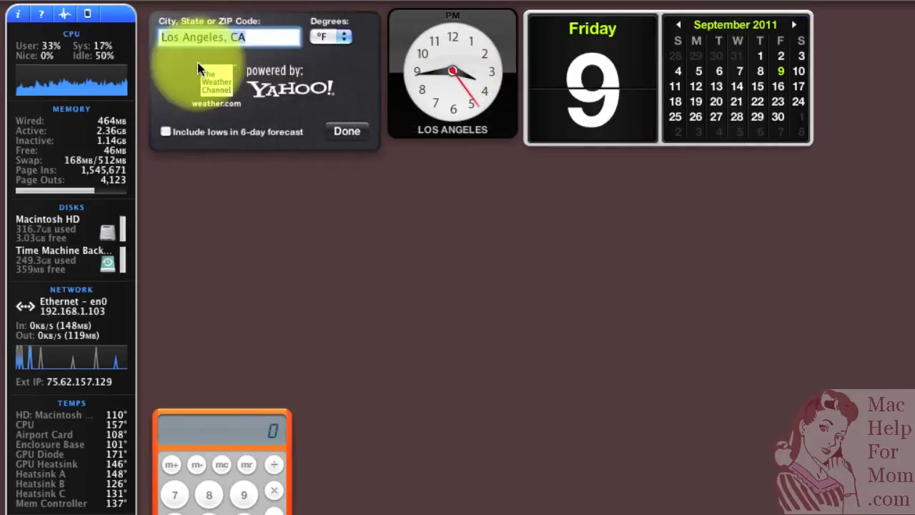
{"action": "left_click", "coordinate": [345, 131]}
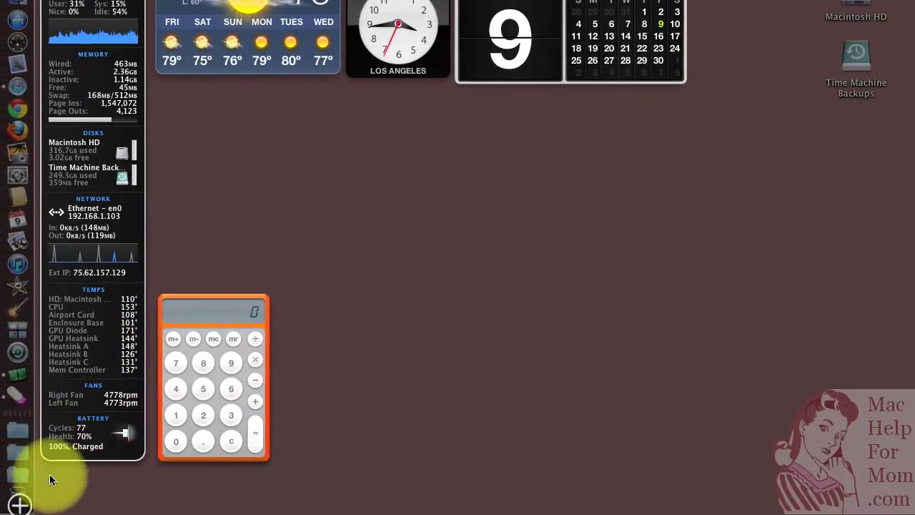
Open the widget bar and page through the available widgets, returning to the first page
{"action": "left_click", "coordinate": [20, 504]}
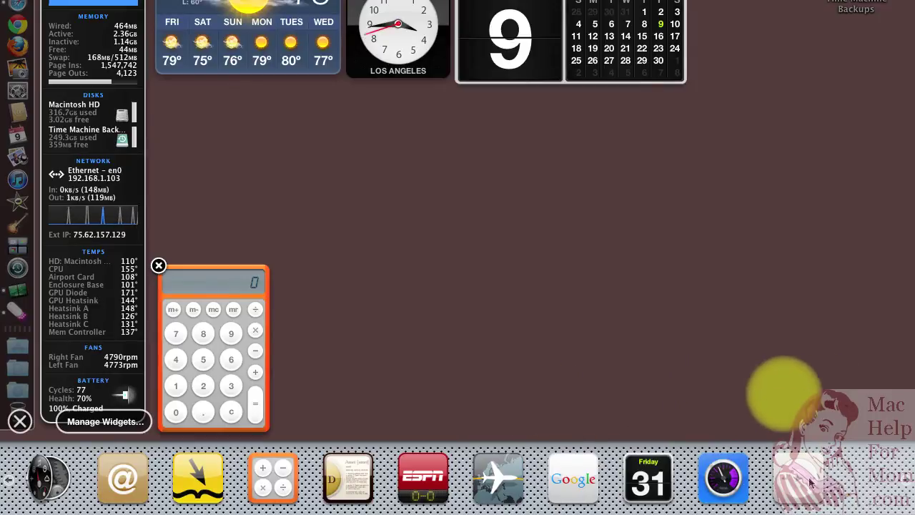
{"action": "left_click", "coordinate": [906, 486]}
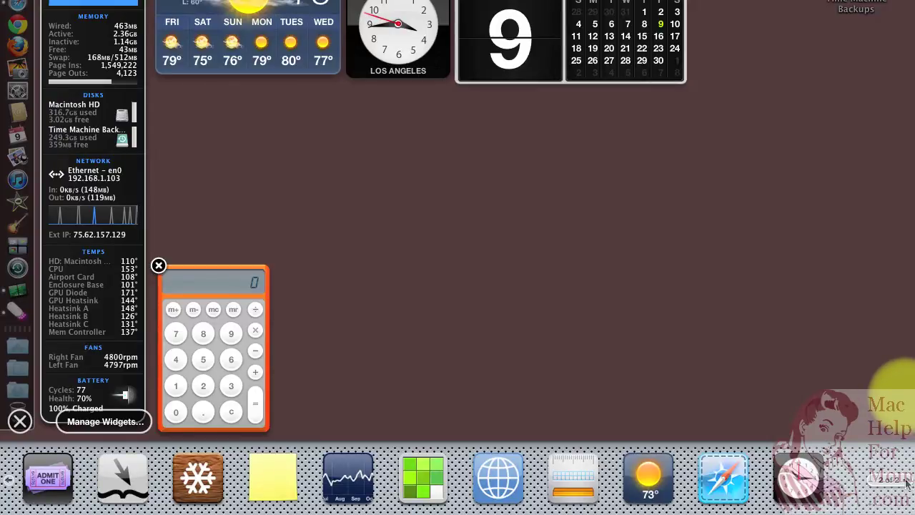
{"action": "left_click", "coordinate": [906, 486]}
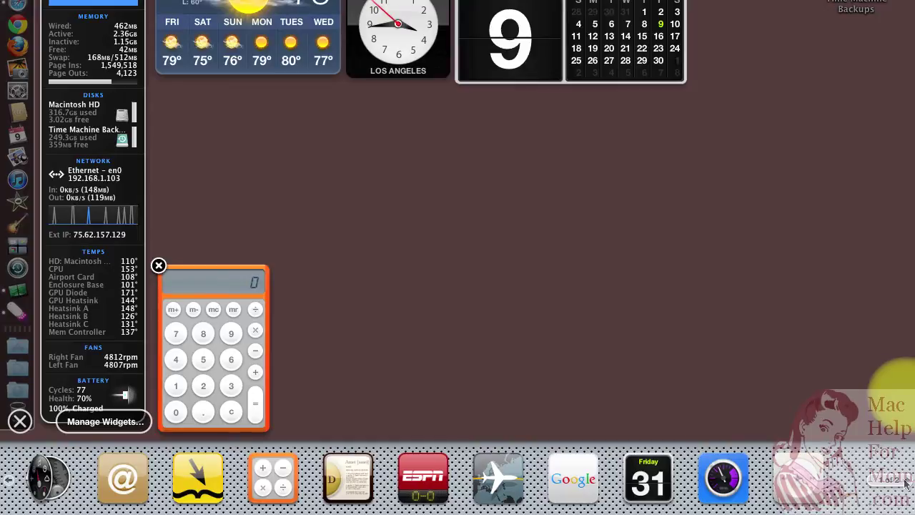
Add the iTunes widget to the Dashboard and remove it again
{"action": "left_click", "coordinate": [786, 479]}
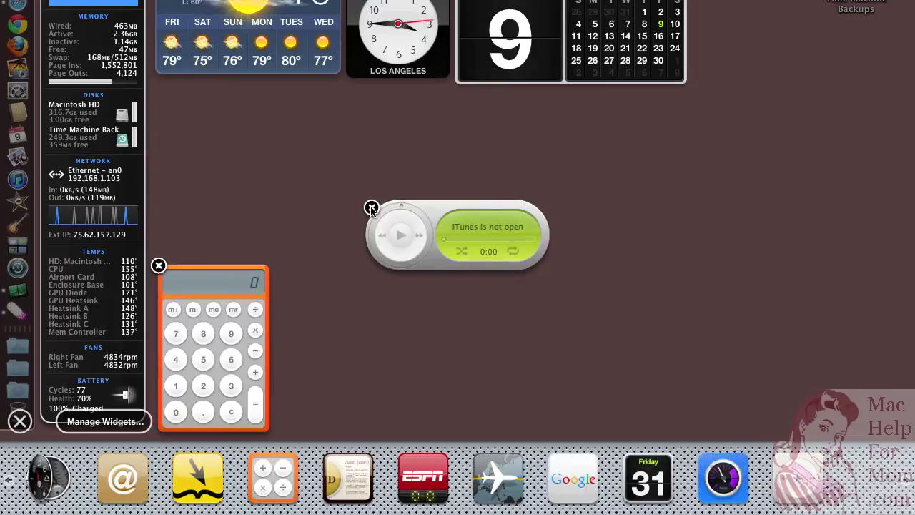
{"action": "left_click", "coordinate": [371, 208]}
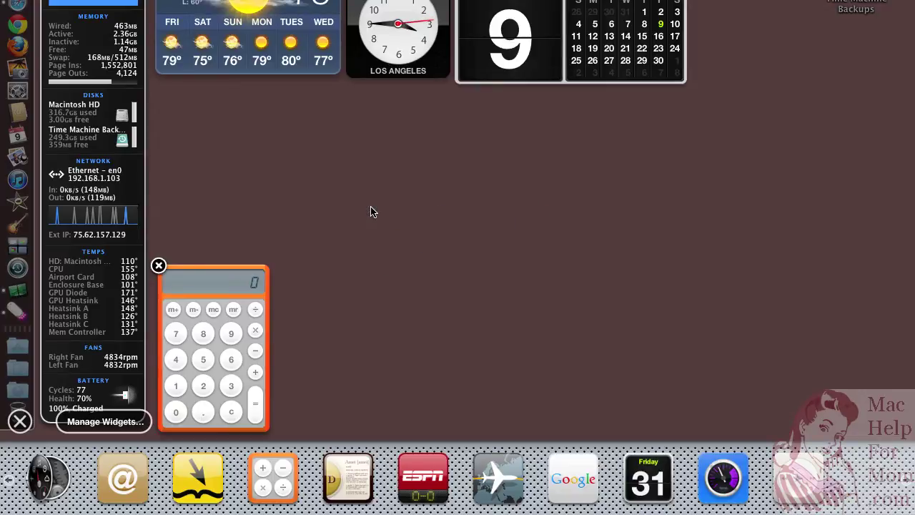
Open the widget manager, look through the installed widgets and go to Apple's online Dashboard Widgets page
{"action": "left_click", "coordinate": [54, 482]}
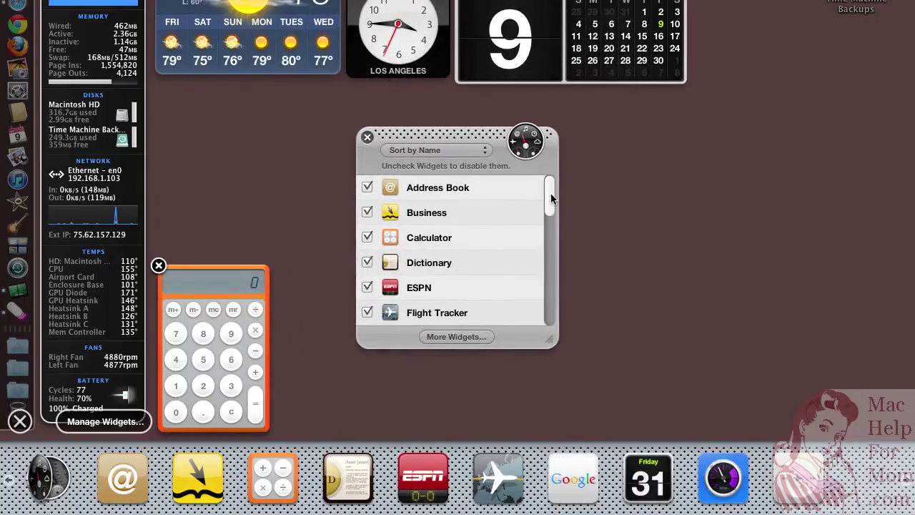
{"action": "left_click_drag", "start_coordinate": [550, 193], "coordinate": [550, 202]}
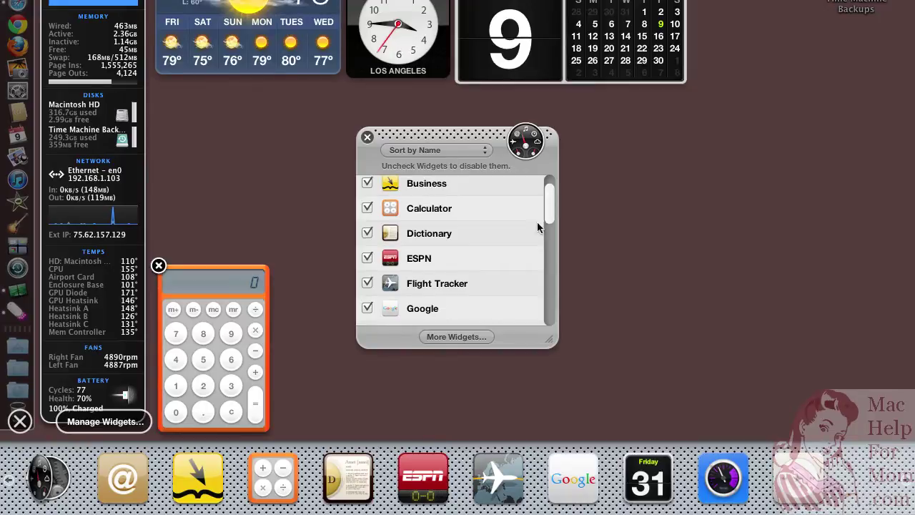
{"action": "left_click", "coordinate": [457, 336]}
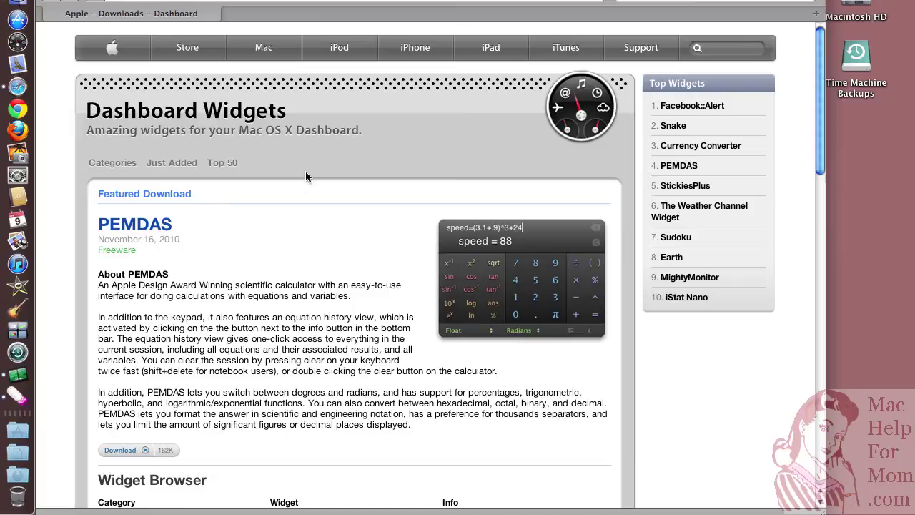
Download The Weather Channel Widget from the Staff Picks and open the downloaded Widget.zip
{"action": "scroll", "coordinate": [305, 172], "scroll_direction": "down", "scroll_amount": 5}
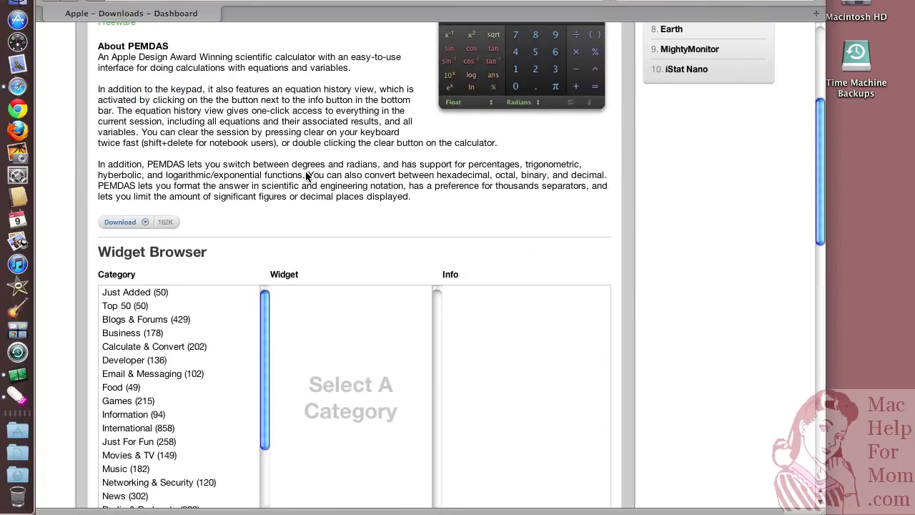
{"action": "scroll", "coordinate": [306, 175], "scroll_direction": "down", "scroll_amount": 3}
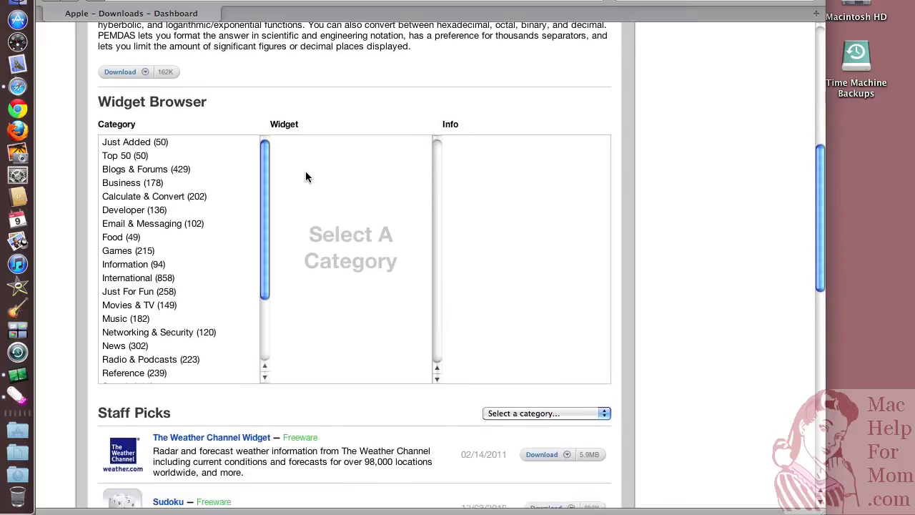
{"action": "scroll", "coordinate": [305, 176], "scroll_direction": "down", "scroll_amount": 3}
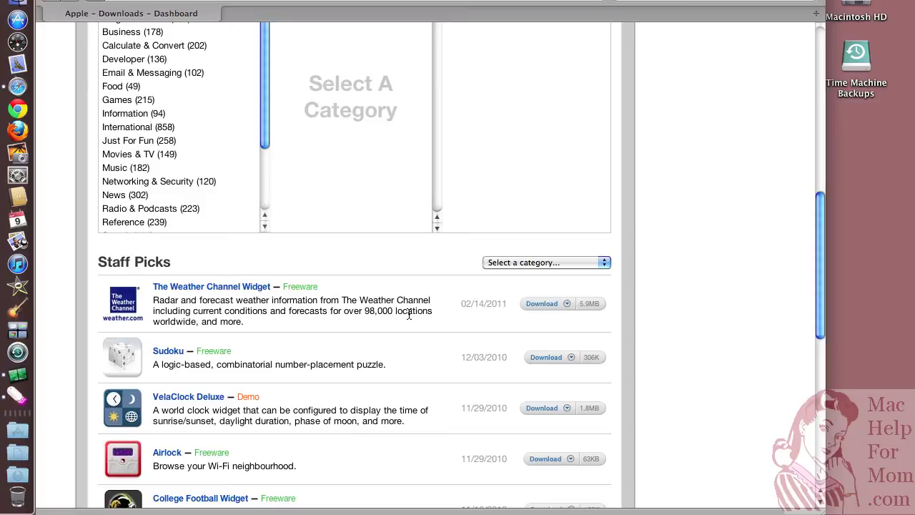
{"action": "left_click", "coordinate": [555, 303]}
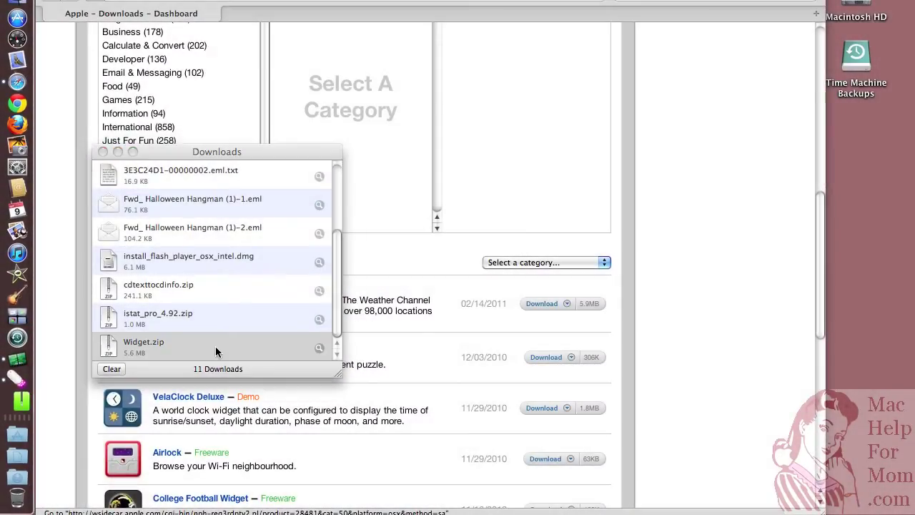
{"action": "left_click", "coordinate": [215, 347]}
{"action": "double_click", "coordinate": [215, 347]}
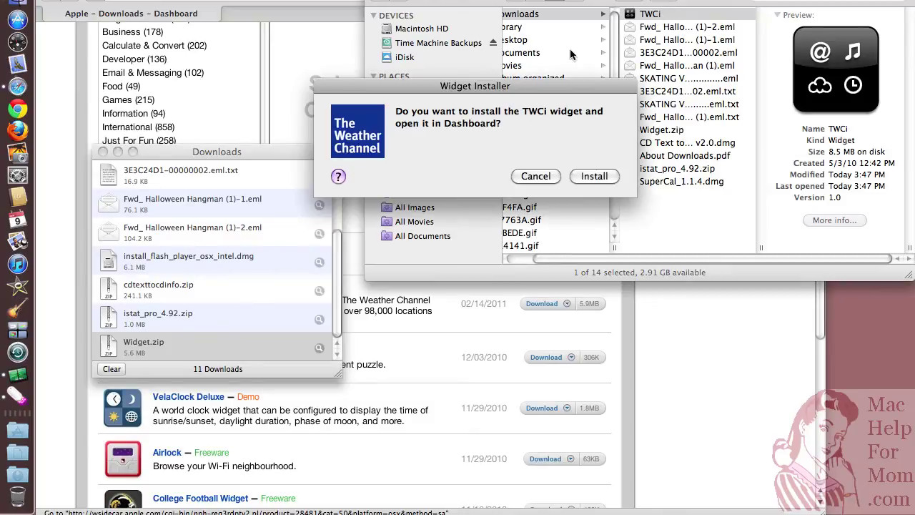
Install the TWCi widget, keep it in the Dashboard and move it beneath the Los Angeles weather widget
{"action": "left_click", "coordinate": [596, 177]}
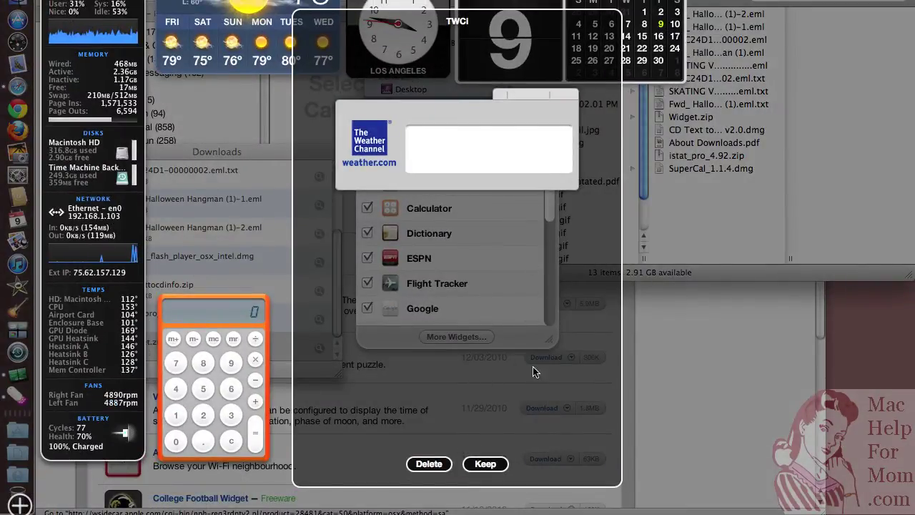
{"action": "left_click", "coordinate": [485, 464]}
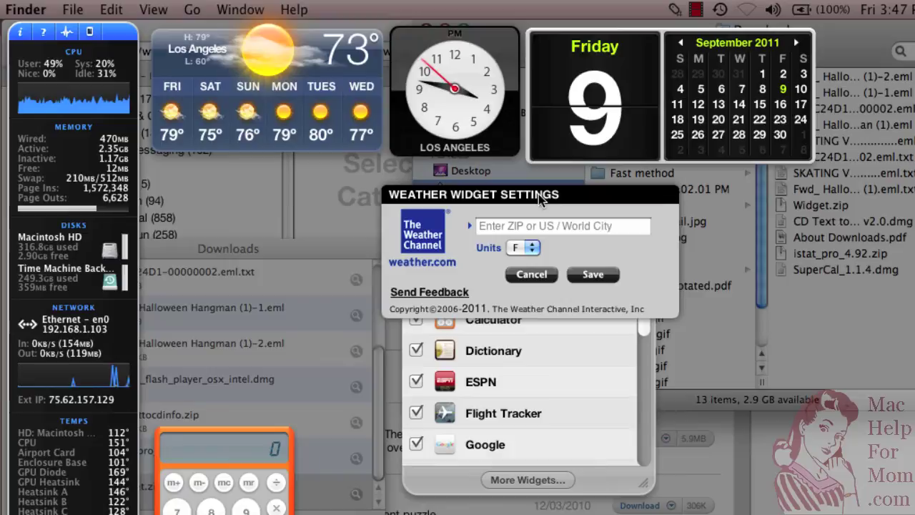
{"action": "left_click_drag", "start_coordinate": [541, 199], "coordinate": [310, 172]}
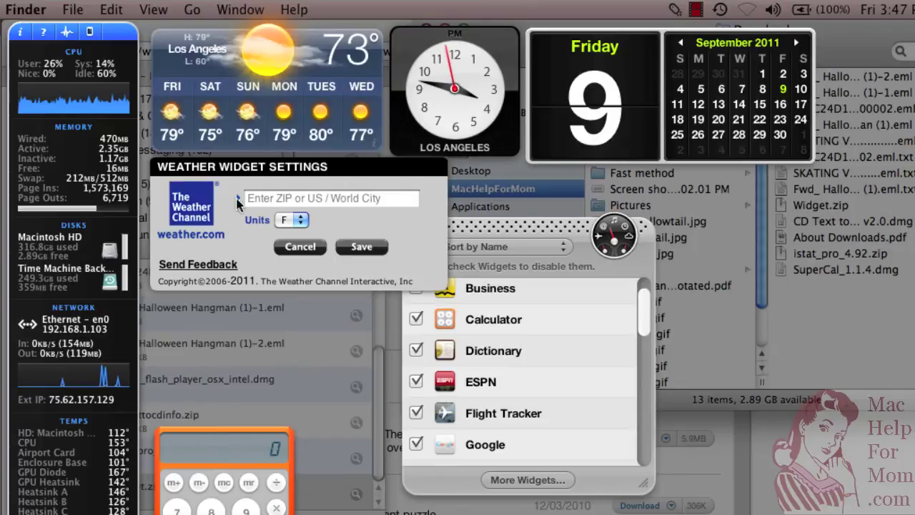
Try to save "key west, fl" as the Weather Channel widget's location without choosing a suggested city
{"action": "left_click", "coordinate": [325, 197]}
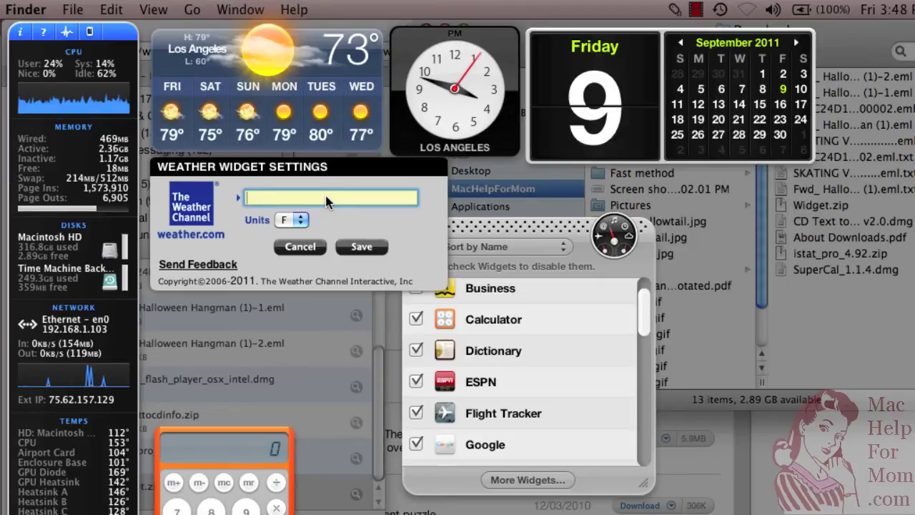
{"action": "type", "text": "key"}
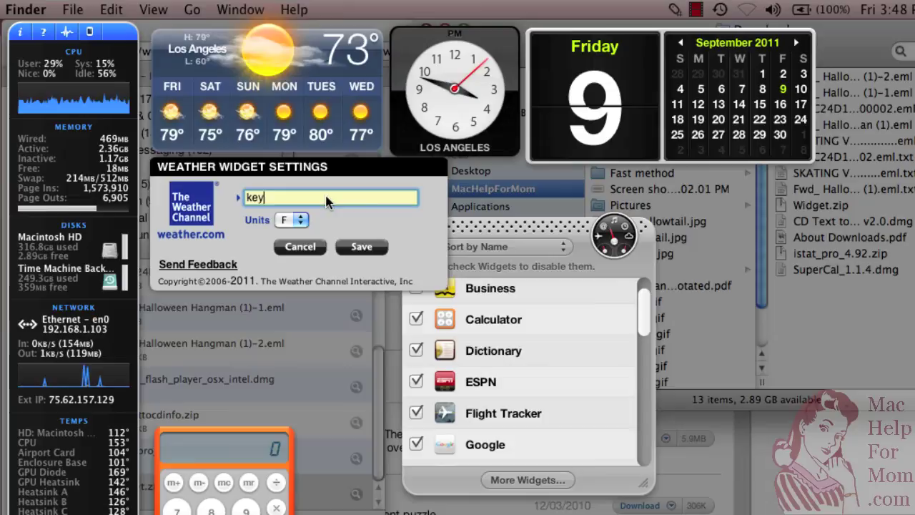
{"action": "type", "text": " west, fl"}
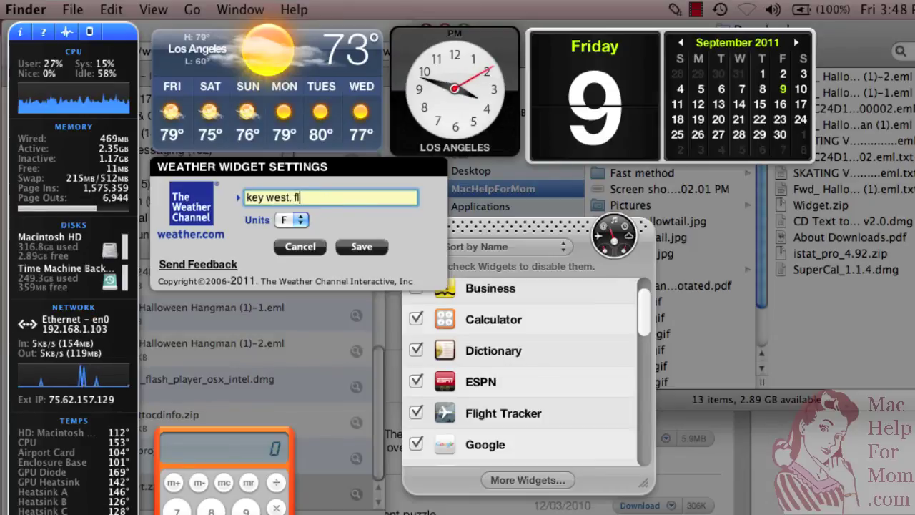
{"action": "left_click", "coordinate": [363, 247]}
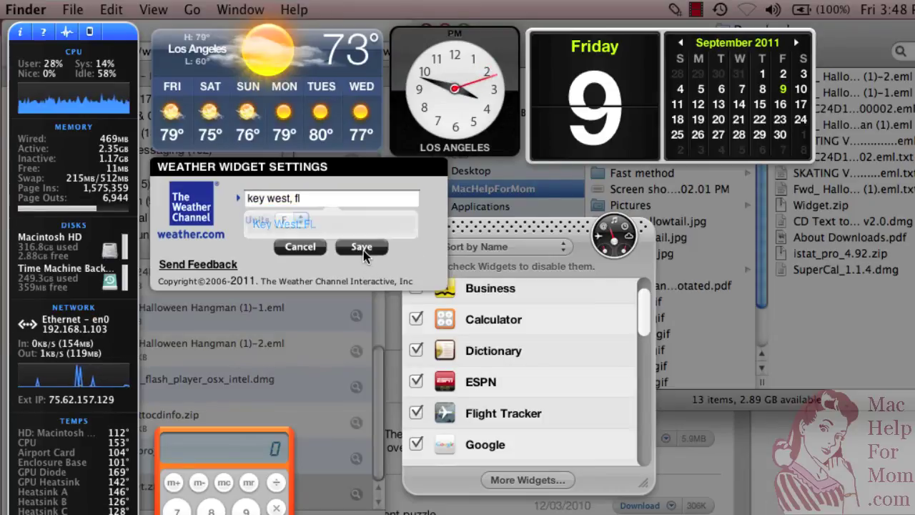
Set the Weather Channel widget's location to the suggested city Key West, FL and save the settings
{"action": "left_click", "coordinate": [330, 196]}
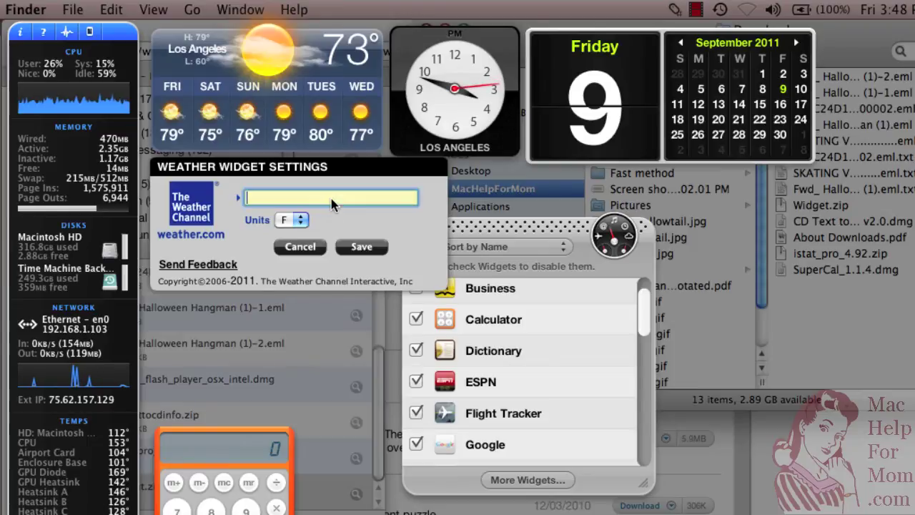
{"action": "type", "text": "key west, fl"}
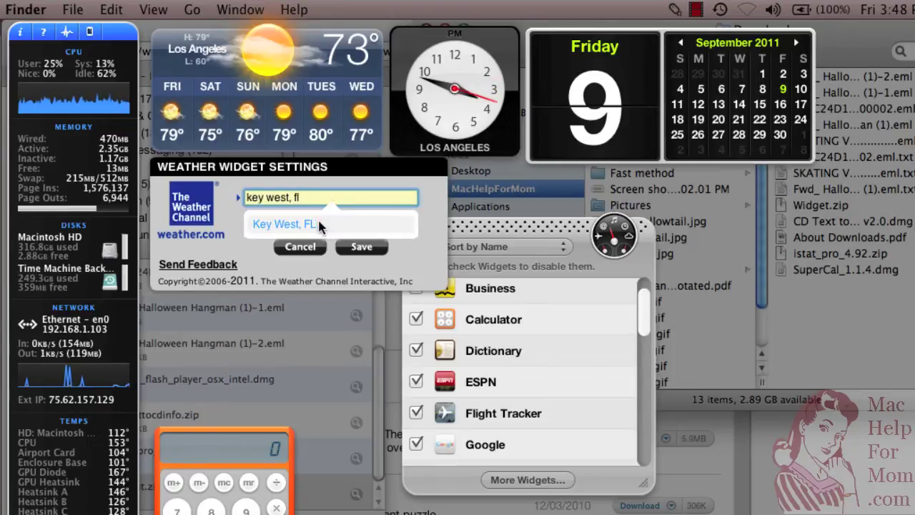
{"action": "left_click", "coordinate": [309, 222]}
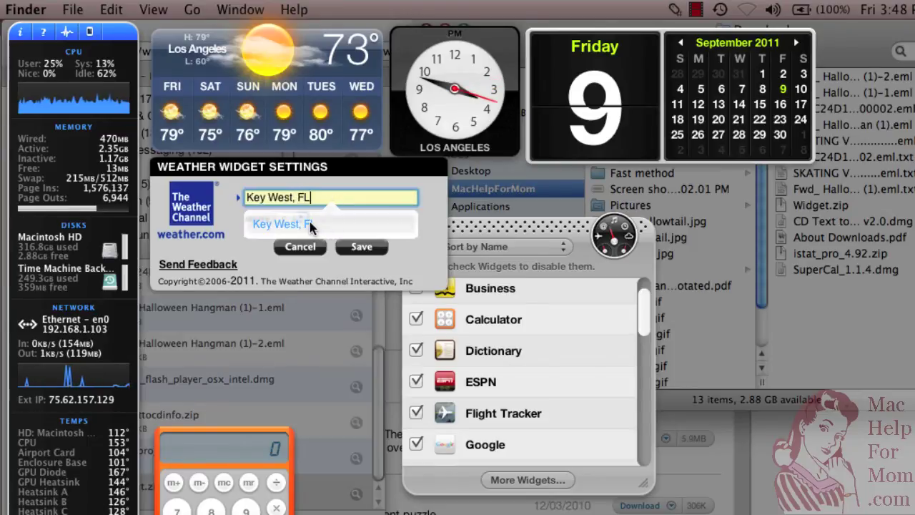
{"action": "left_click", "coordinate": [356, 248]}
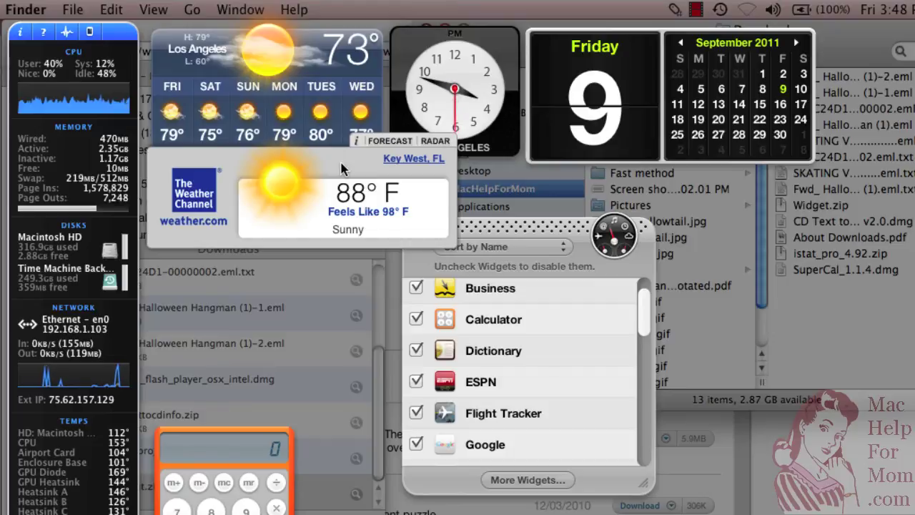
Move the Weather Channel widget clear of the Los Angeles weather widget and expand its forecast and radar sections
{"action": "left_click_drag", "start_coordinate": [341, 169], "coordinate": [340, 203]}
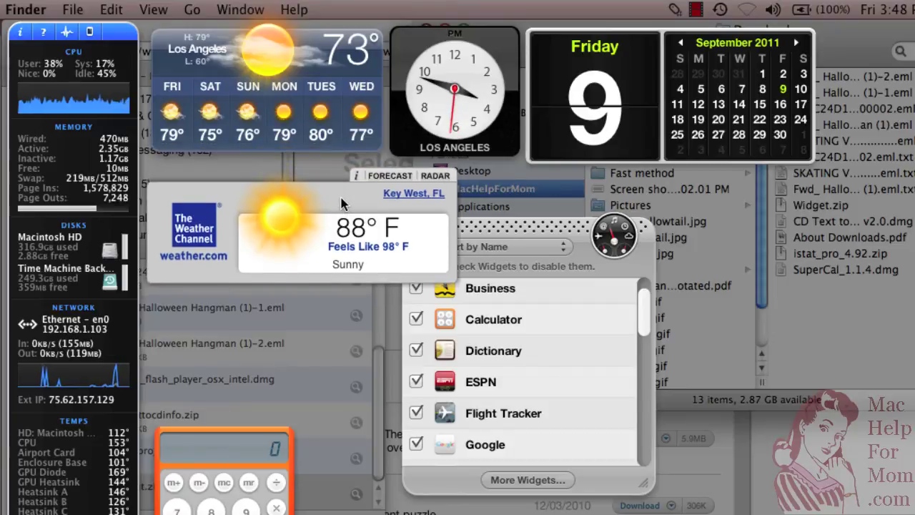
{"action": "left_click", "coordinate": [391, 179]}
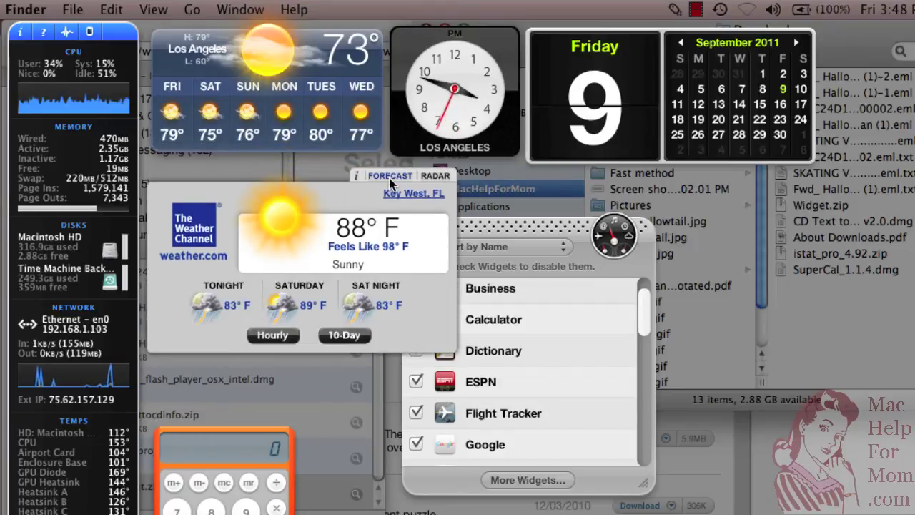
{"action": "left_click", "coordinate": [430, 177]}
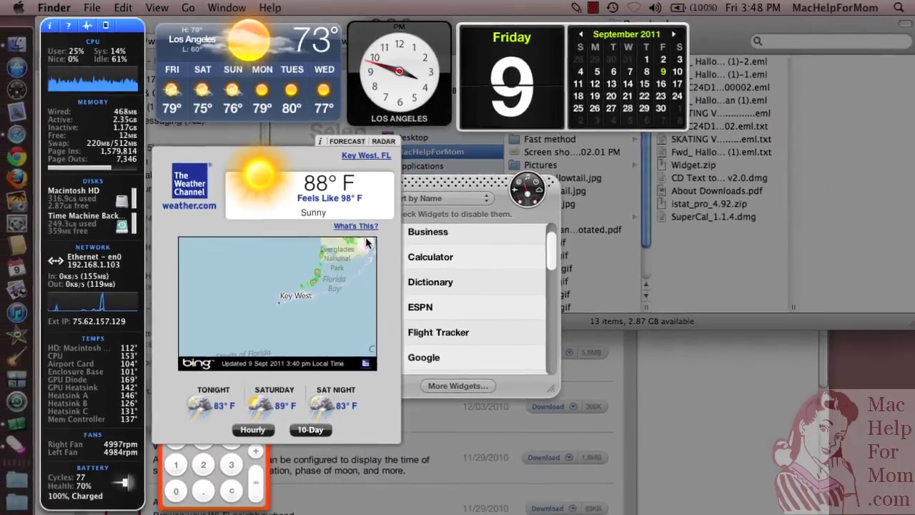
Close and reopen the Dashboard, and move the Weather Channel widget beneath the calendar widget, clear of the calculator
{"action": "left_click", "coordinate": [727, 455]}
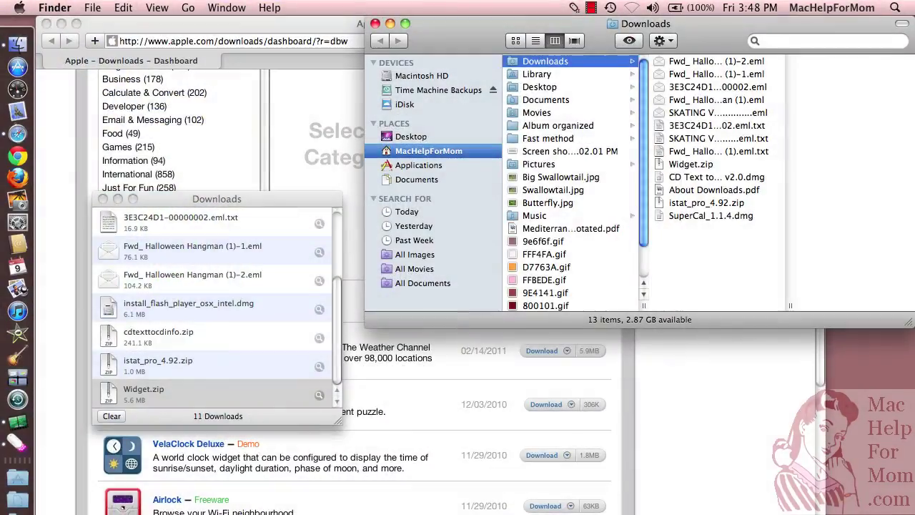
{"action": "left_click", "coordinate": [18, 89]}
{"action": "key", "text": "F12"}
{"action": "key", "text": "F12"}
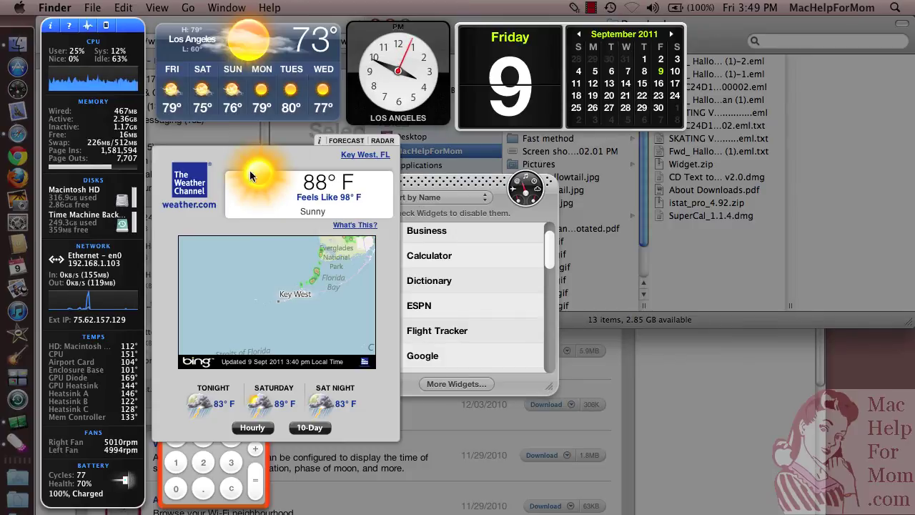
{"action": "left_click_drag", "start_coordinate": [232, 151], "coordinate": [517, 152]}
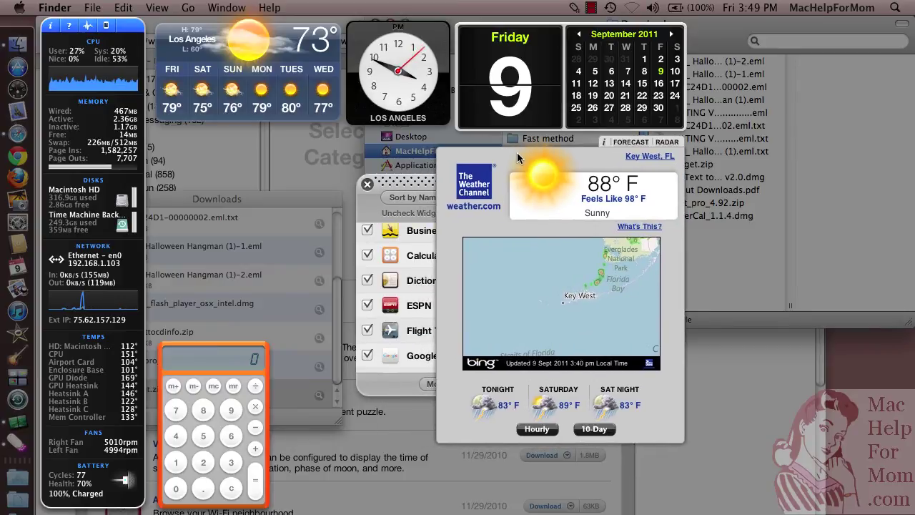